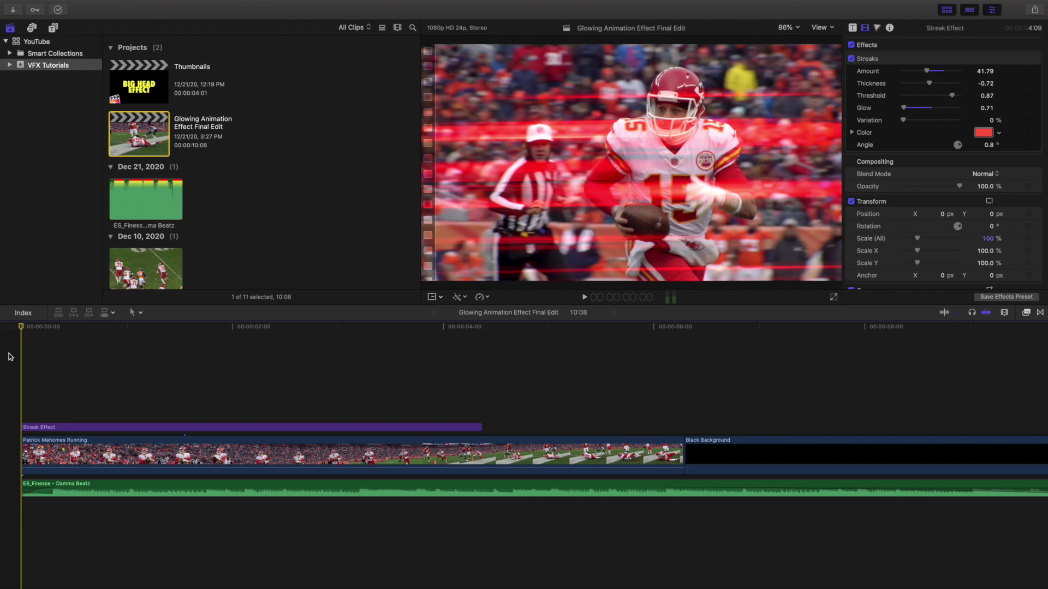
Preview the clip with its current red streaks, then return to the start
key("space")
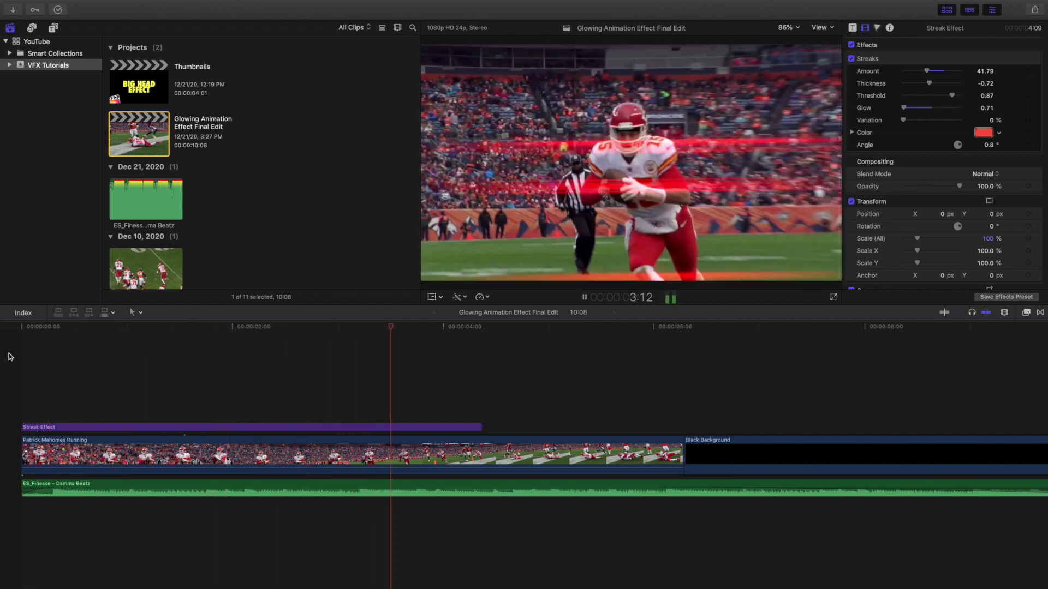
key("space")
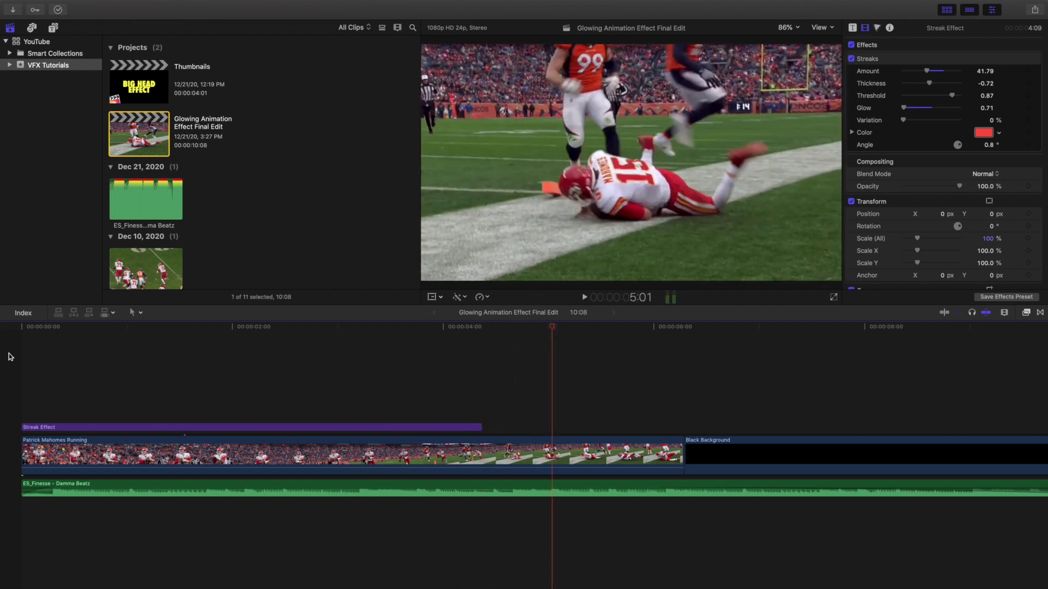
key("Home")
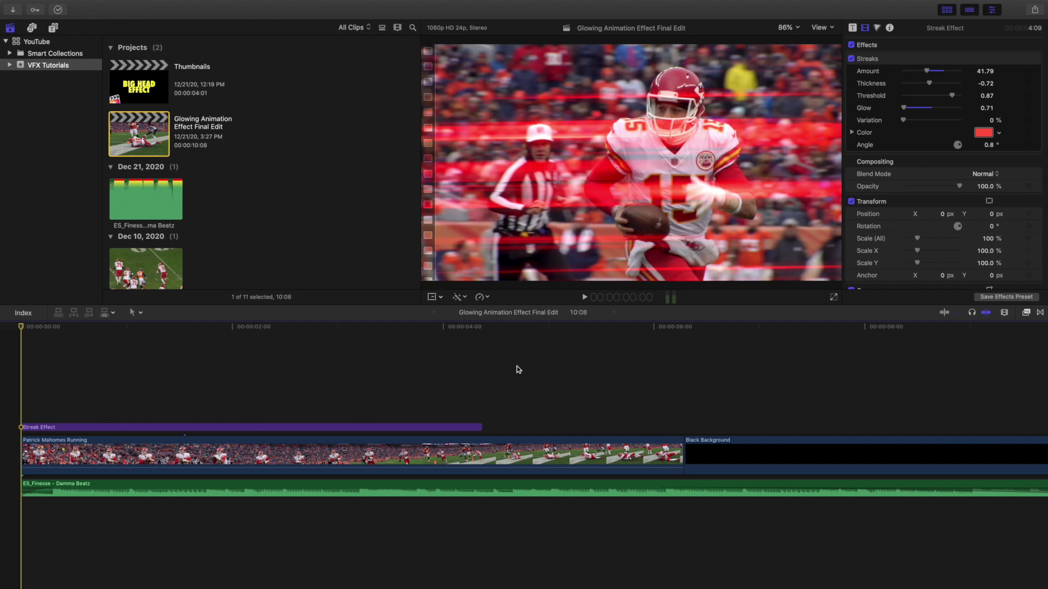
Disable the red Streaks and apply a new Streaks effect, found by searching 'stre', to the Streak Effect clip
left_click(1026, 314)
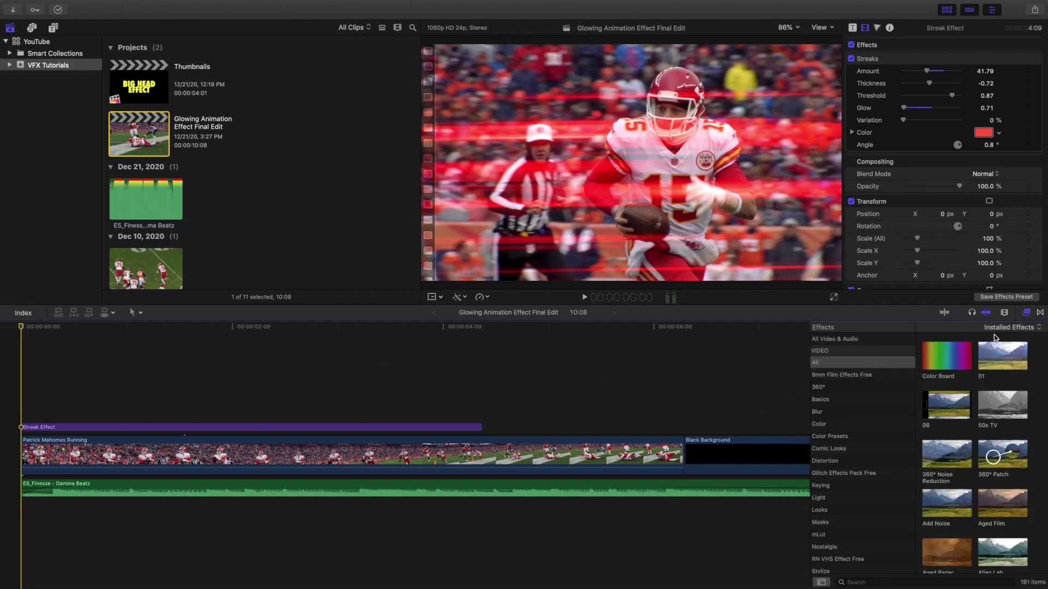
left_click(852, 59)
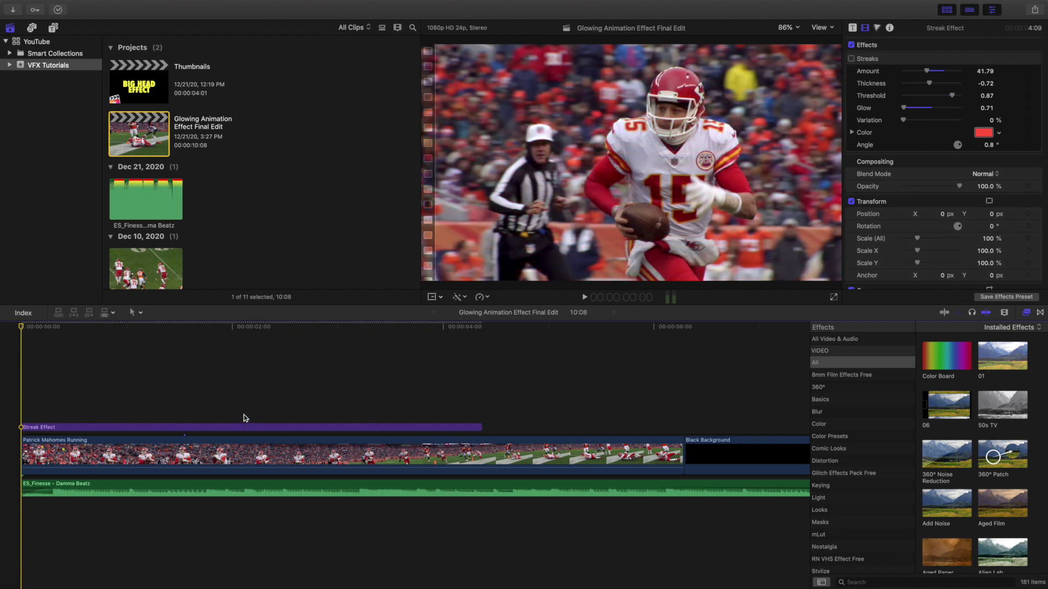
left_click(840, 364)
left_click(858, 583)
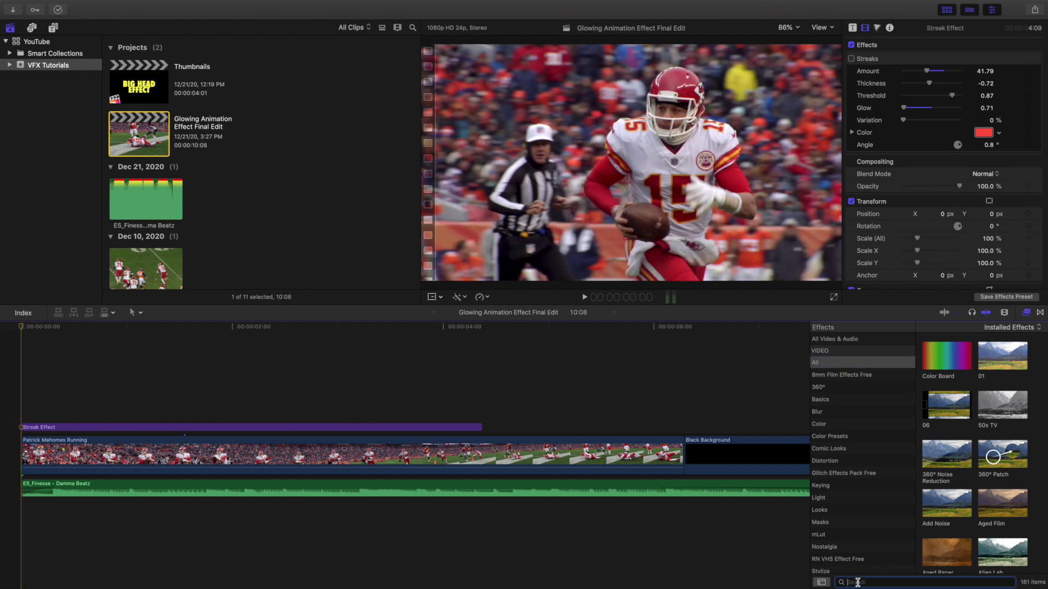
type("streak")
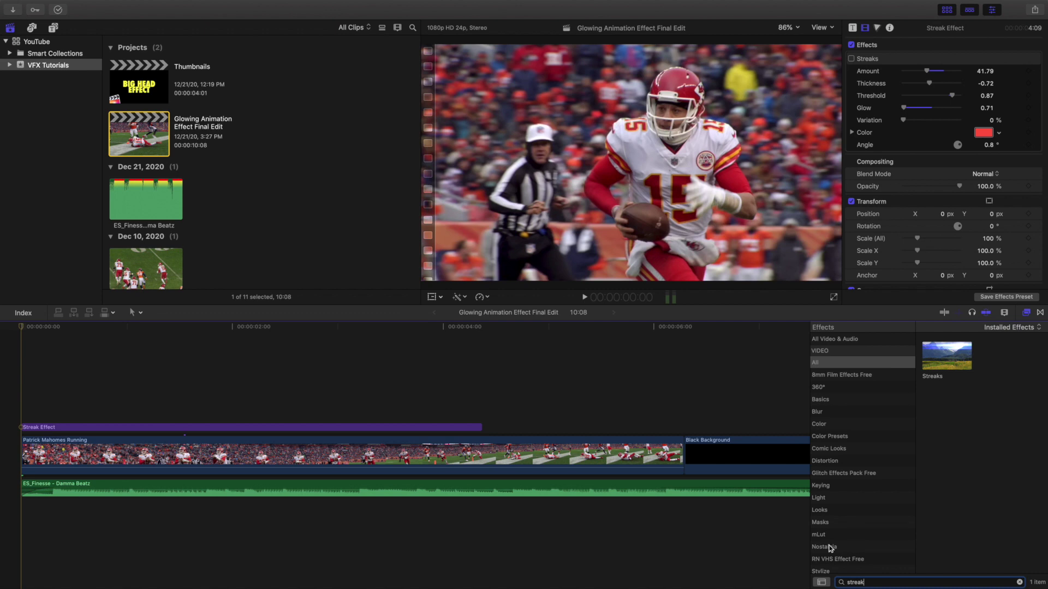
scroll(859, 480, "down", 1)
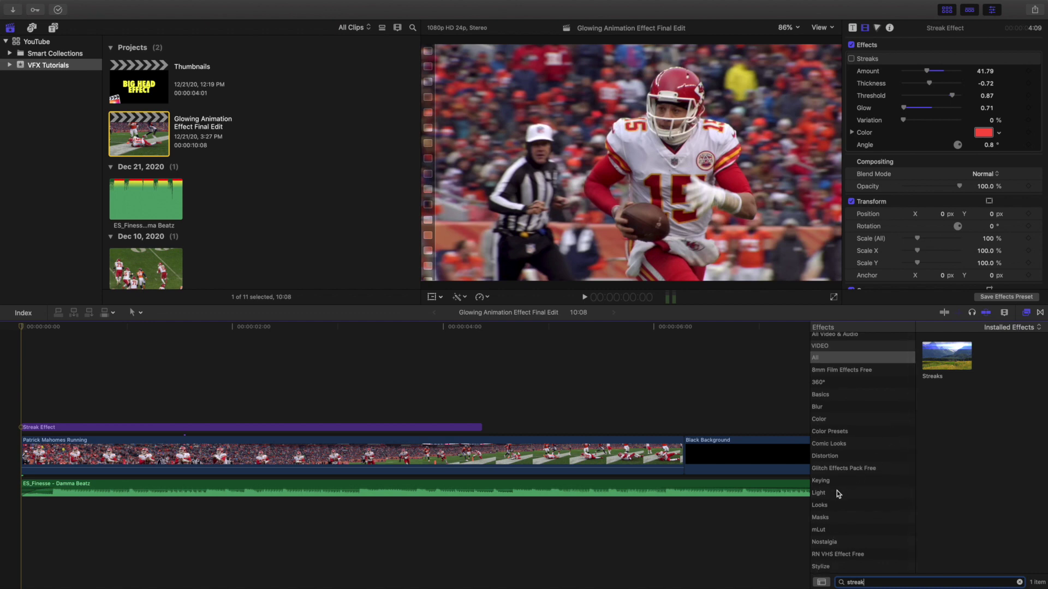
mouse_move(948, 355)
left_mouse_down()
mouse_move(490, 408)
mouse_move(423, 428)
left_mouse_up()
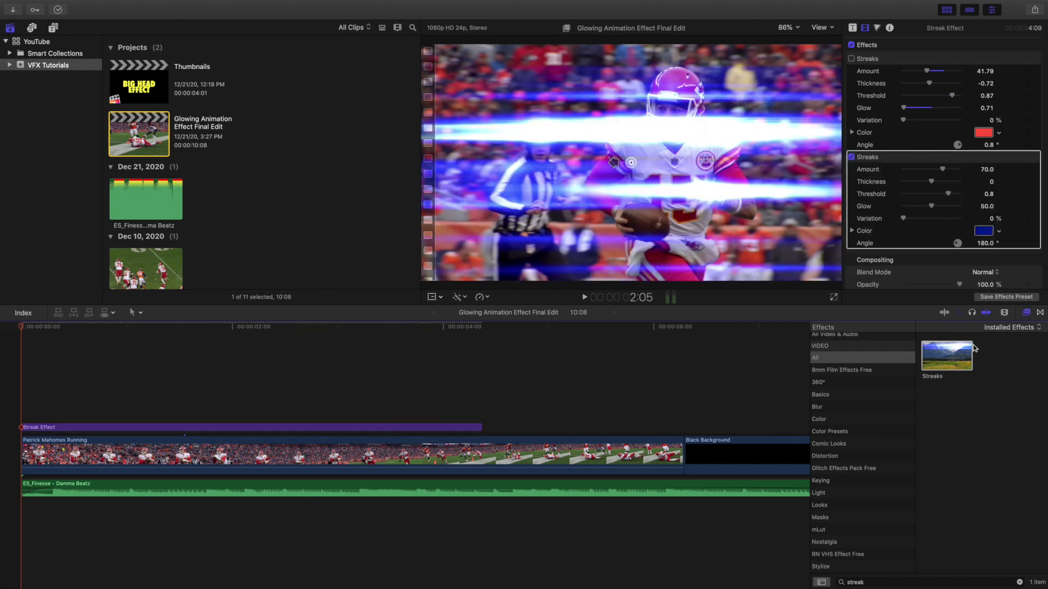
Close the Effects browser and play the clip twice from the start to review the blue streaks
left_click(1027, 312)
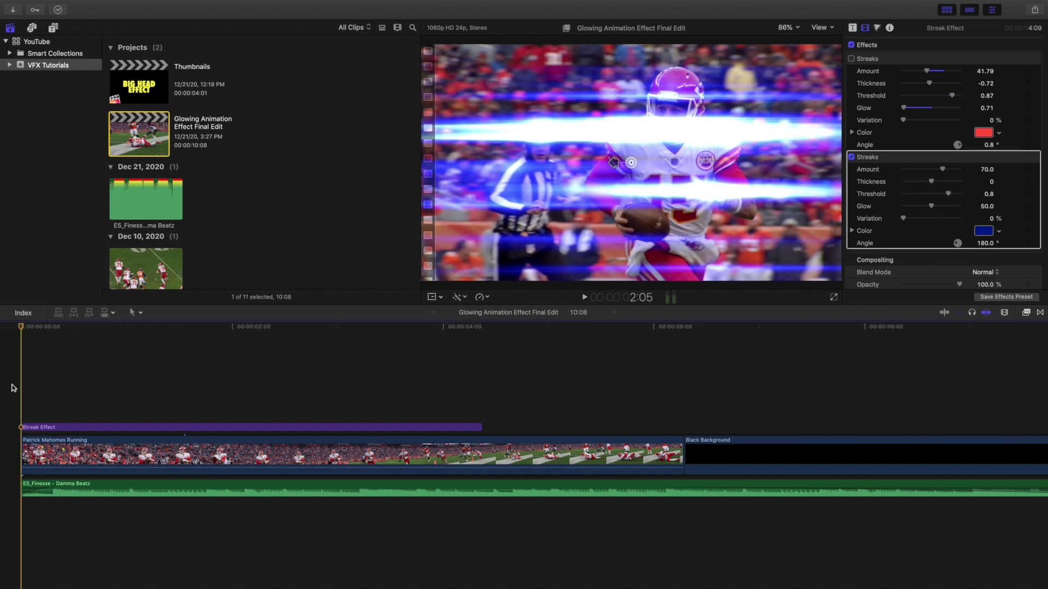
key("space")
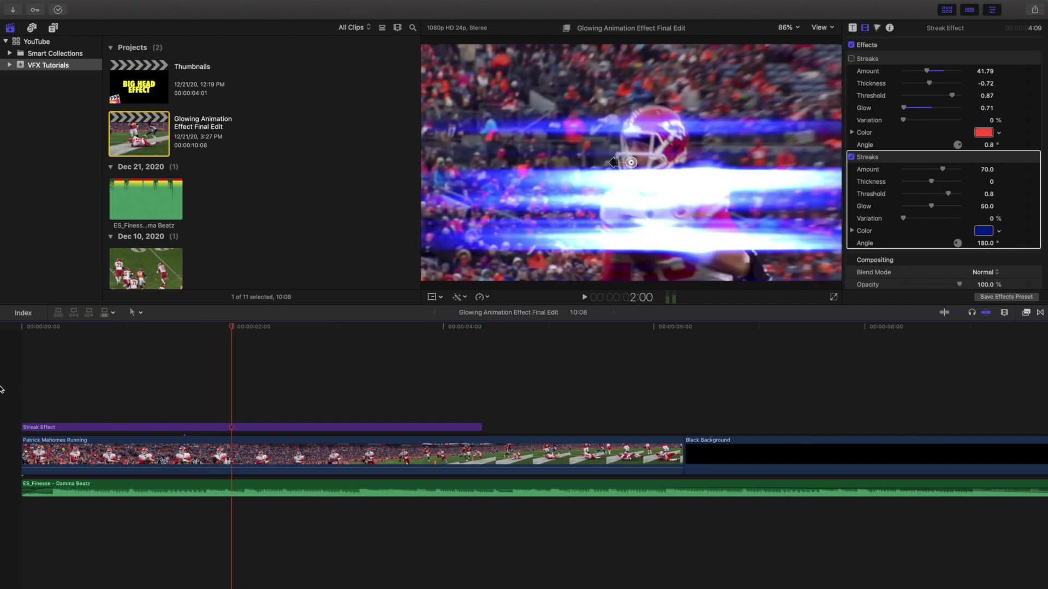
key("Home")
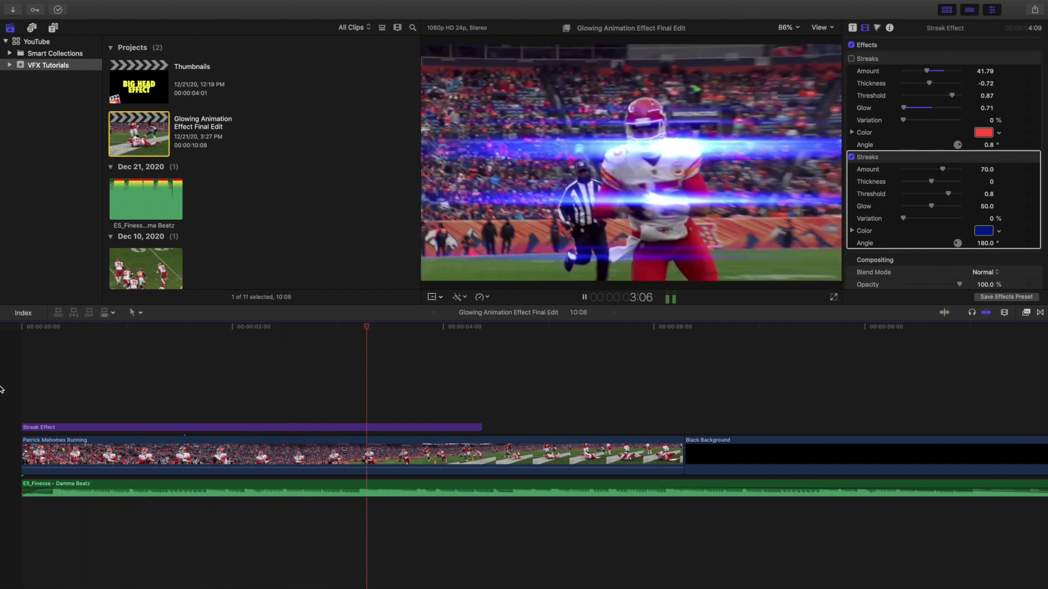
key("space")
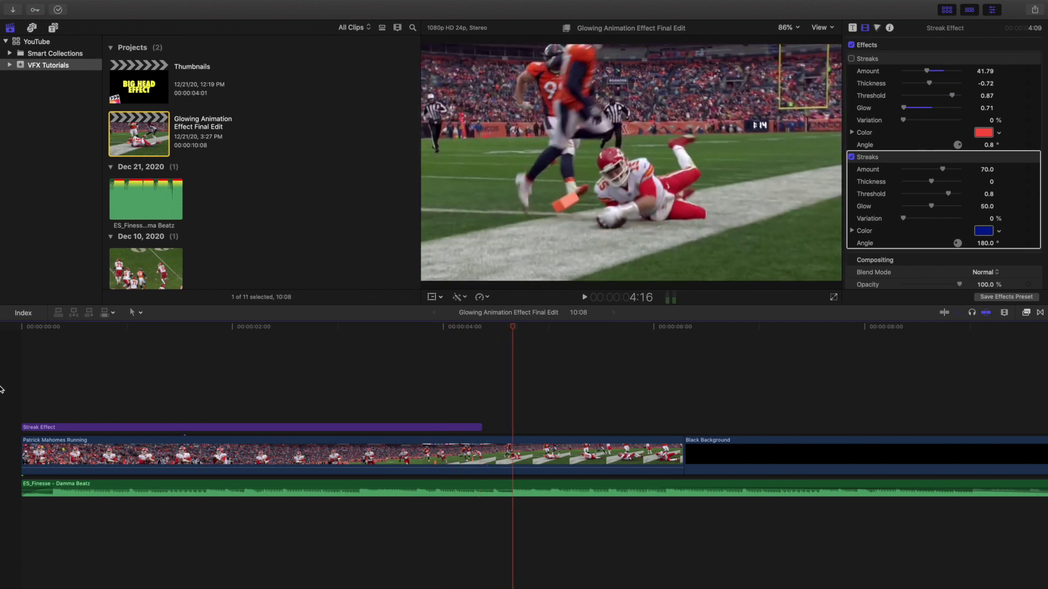
key("Home")
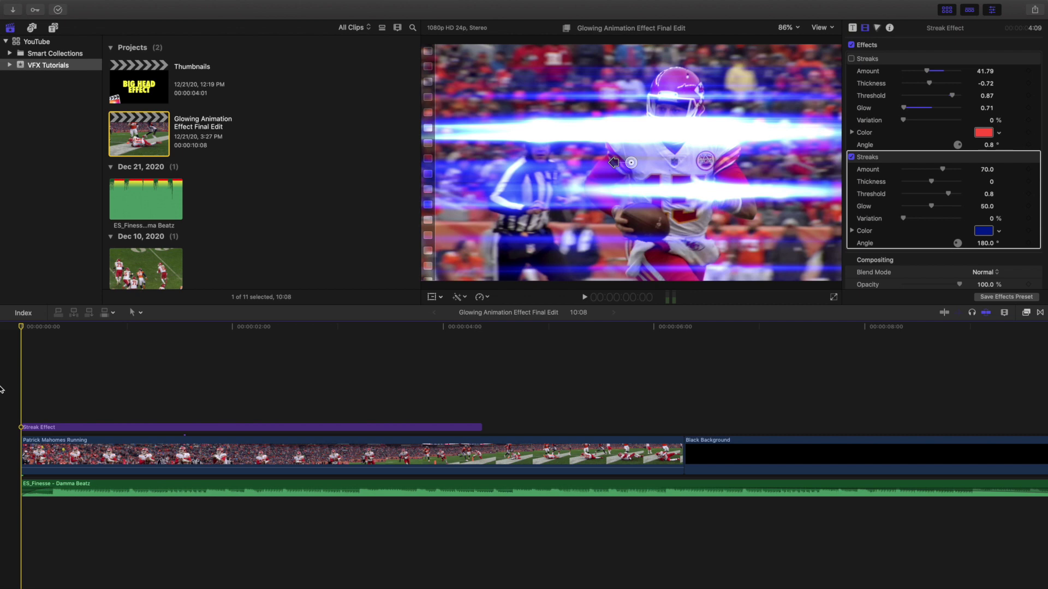
key("space")
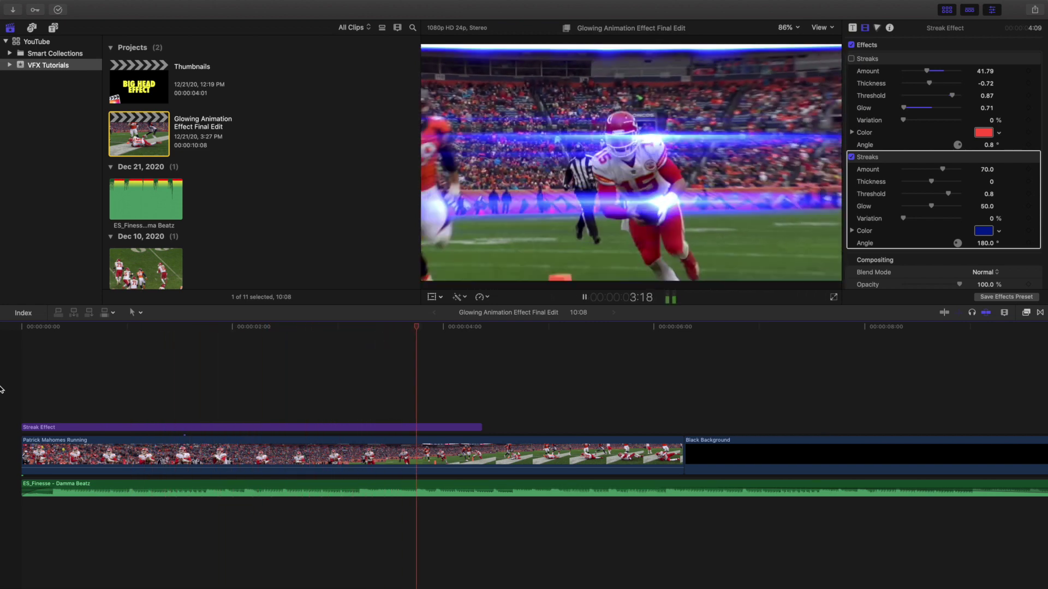
key("space")
key("Home")
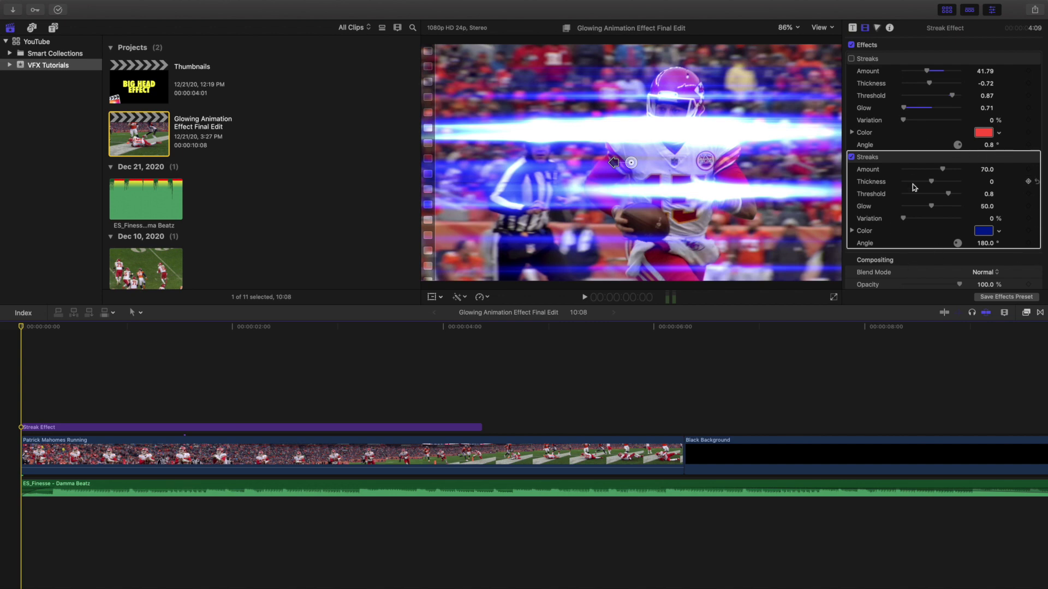
Color the new Streaks red and rotate their Angle to 1.1° for near-horizontal lines
left_click(999, 233)
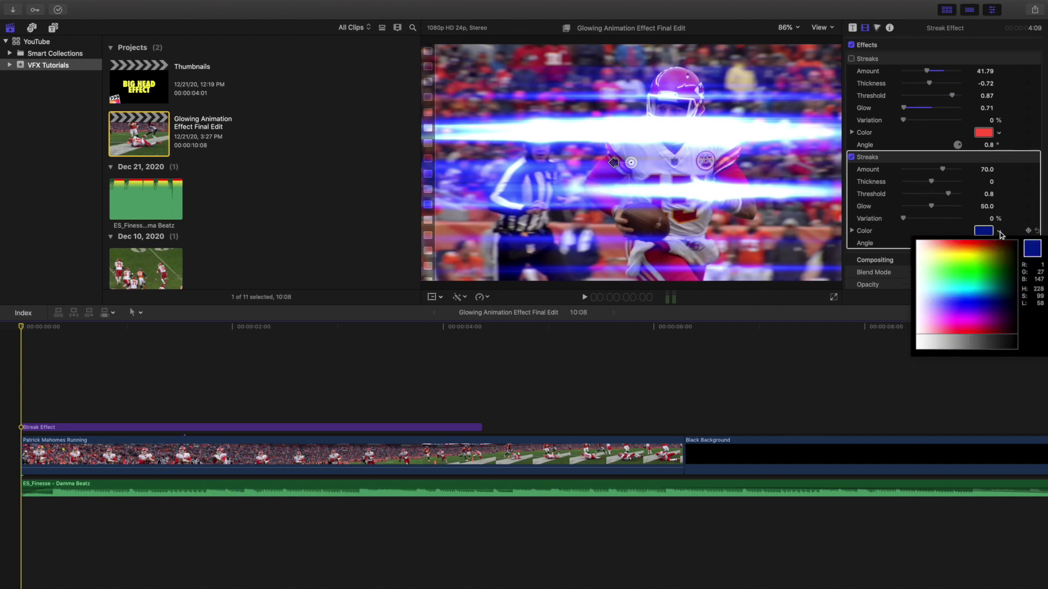
mouse_move(991, 243)
left_mouse_down()
mouse_move(952, 266)
mouse_move(981, 273)
mouse_move(973, 328)
mouse_move(948, 316)
mouse_move(945, 248)
mouse_move(969, 244)
mouse_move(932, 261)
left_mouse_up()
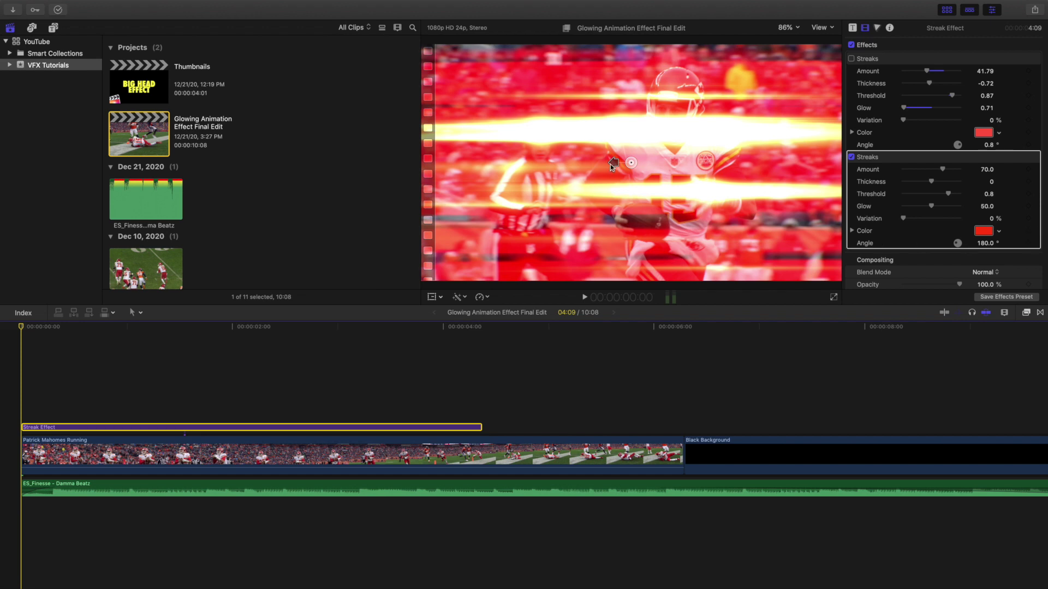
mouse_move(614, 164)
left_mouse_down()
mouse_move(631, 145)
mouse_move(649, 162)
left_mouse_up()
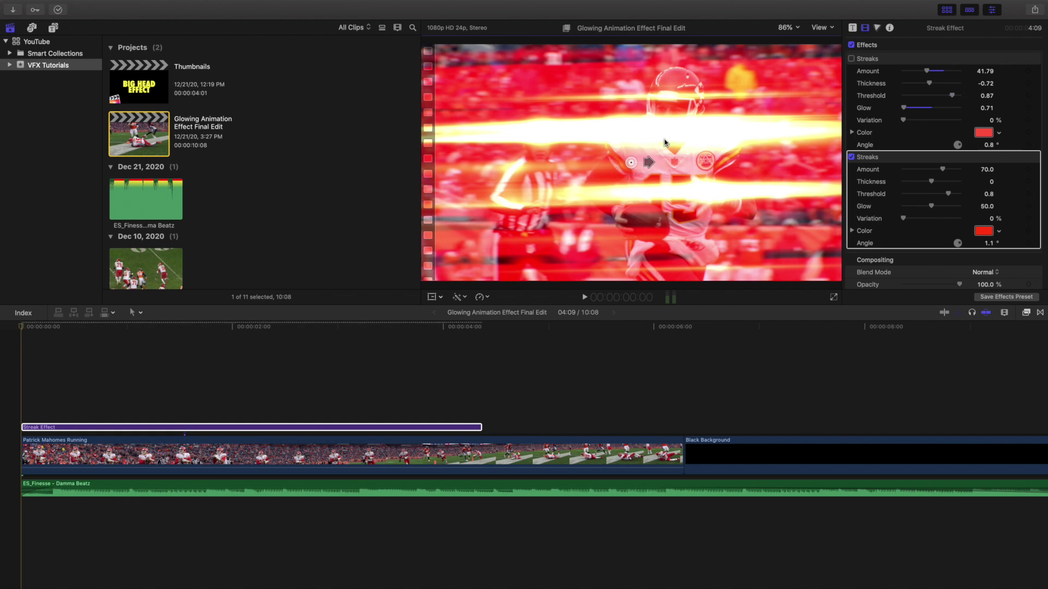
Deselect the Streak Effect clip and play a quick preview from the start
left_click(15, 357)
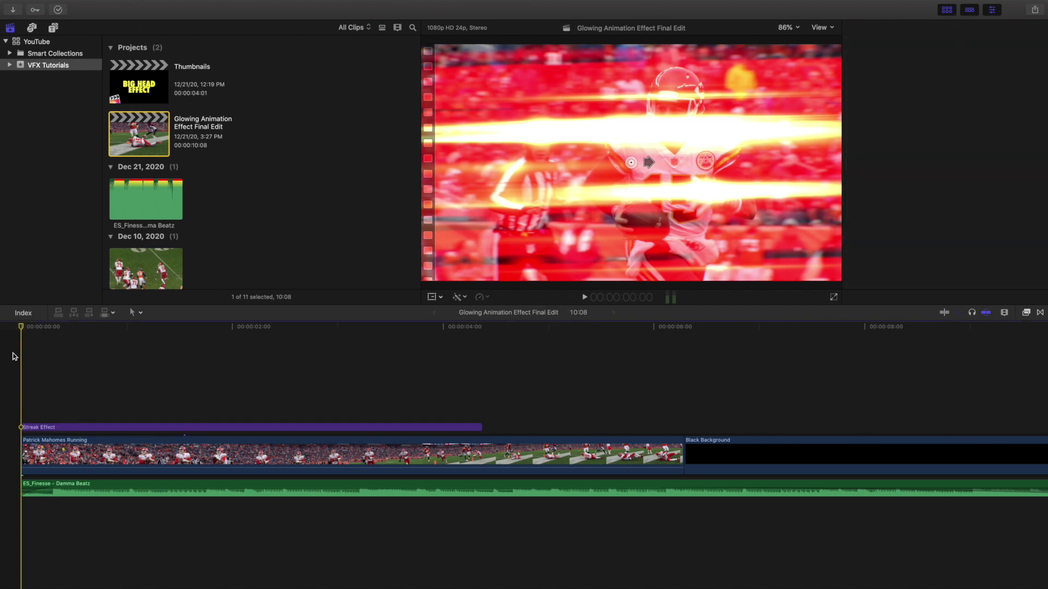
key("space")
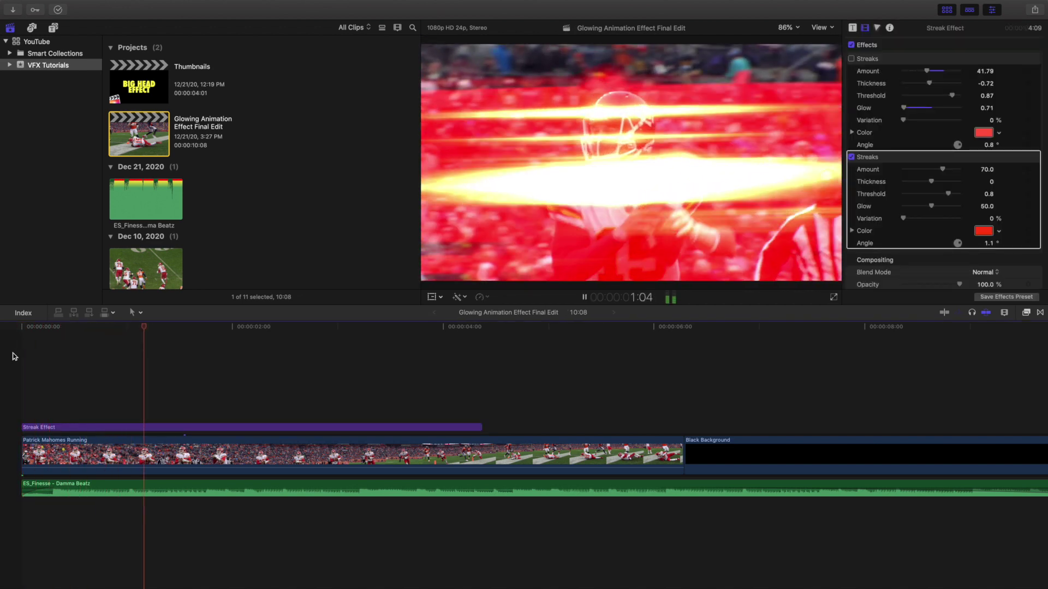
key("space")
key("Home")
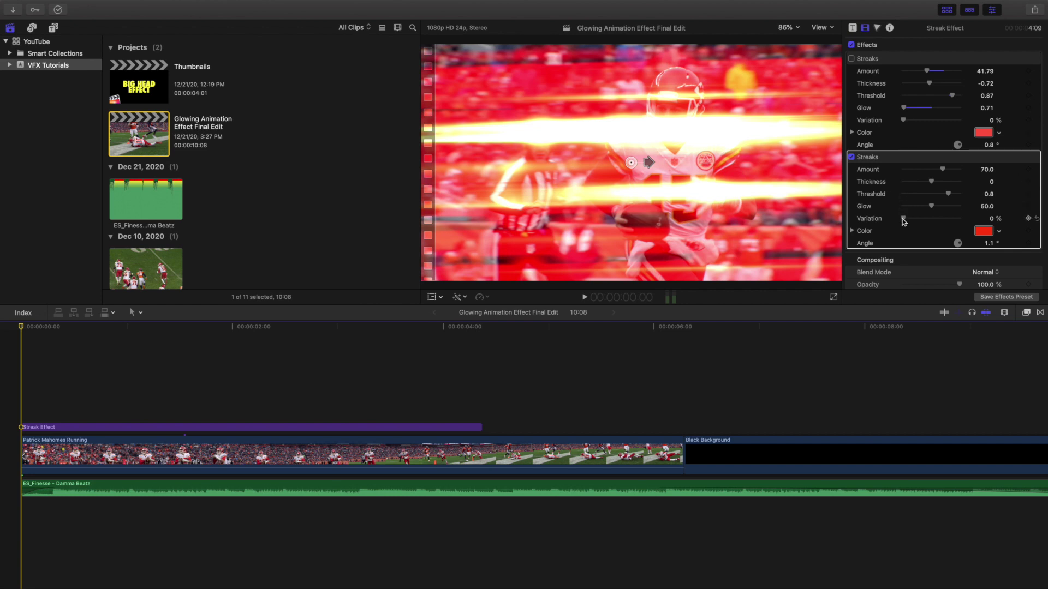
Adjust the second Streaks' variation, glow and threshold, and set Thickness to -0.79
mouse_move(903, 218)
left_mouse_down()
mouse_move(941, 219)
mouse_move(892, 220)
mouse_move(959, 220)
mouse_move(845, 222)
left_mouse_up()
mouse_move(931, 207)
left_mouse_down()
mouse_move(960, 207)
mouse_move(905, 209)
left_mouse_up()
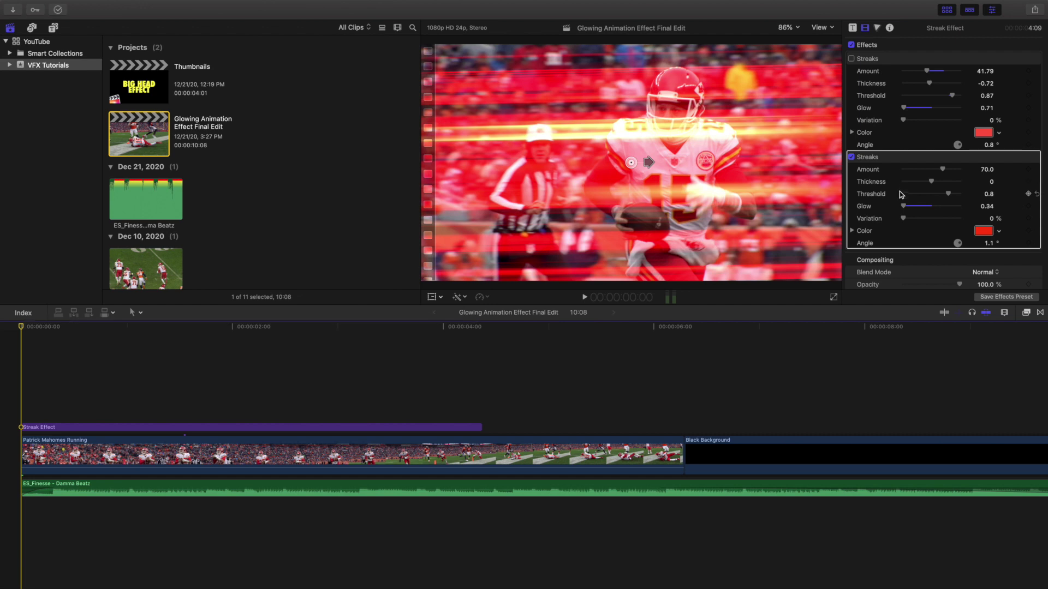
mouse_move(948, 194)
left_mouse_down()
mouse_move(928, 194)
mouse_move(960, 197)
mouse_move(834, 196)
mouse_move(921, 198)
left_mouse_up()
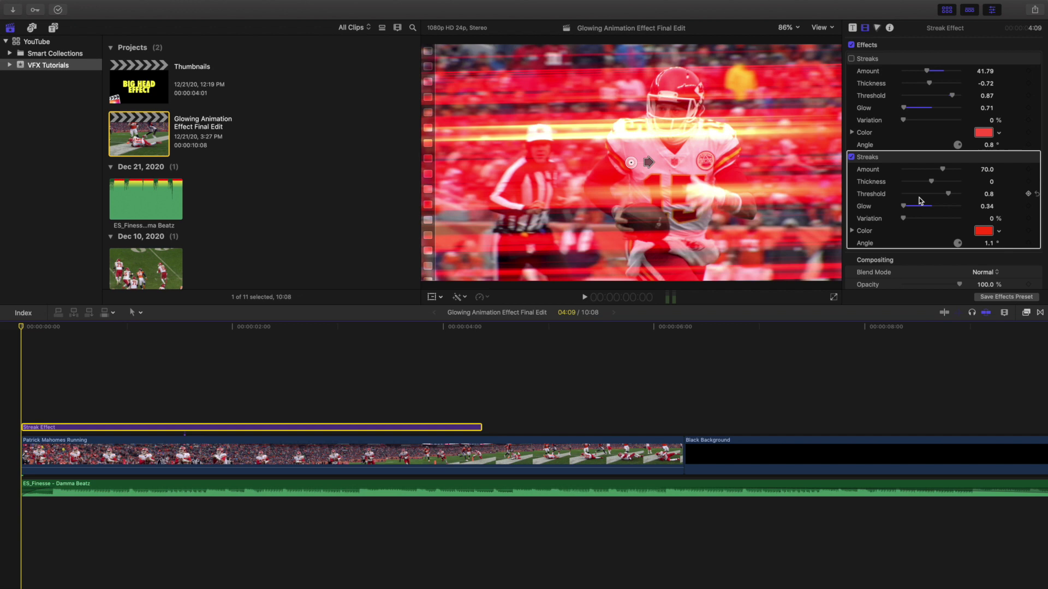
mouse_move(931, 182)
left_mouse_down()
mouse_move(955, 185)
mouse_move(931, 186)
left_mouse_up()
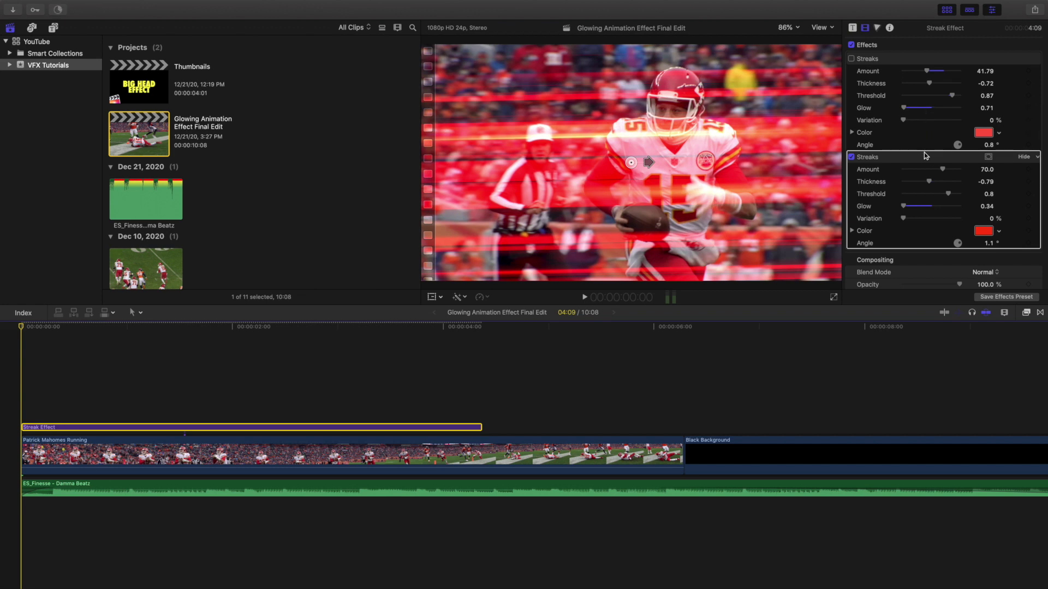
Play the streaked football clip twice from the start, then reselect the Streak Effect clip
left_click(8, 399)
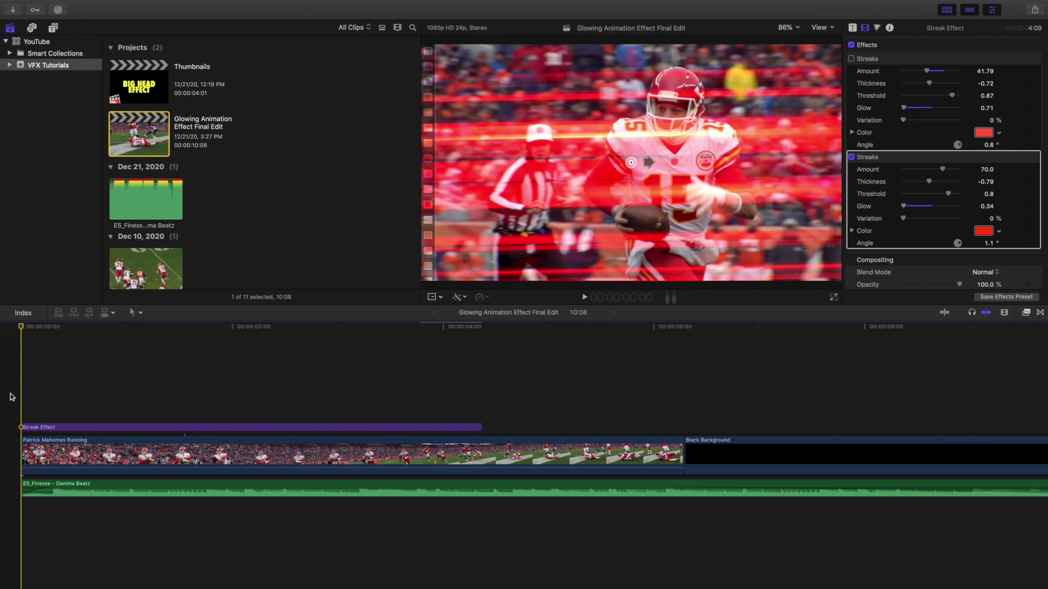
key("space")
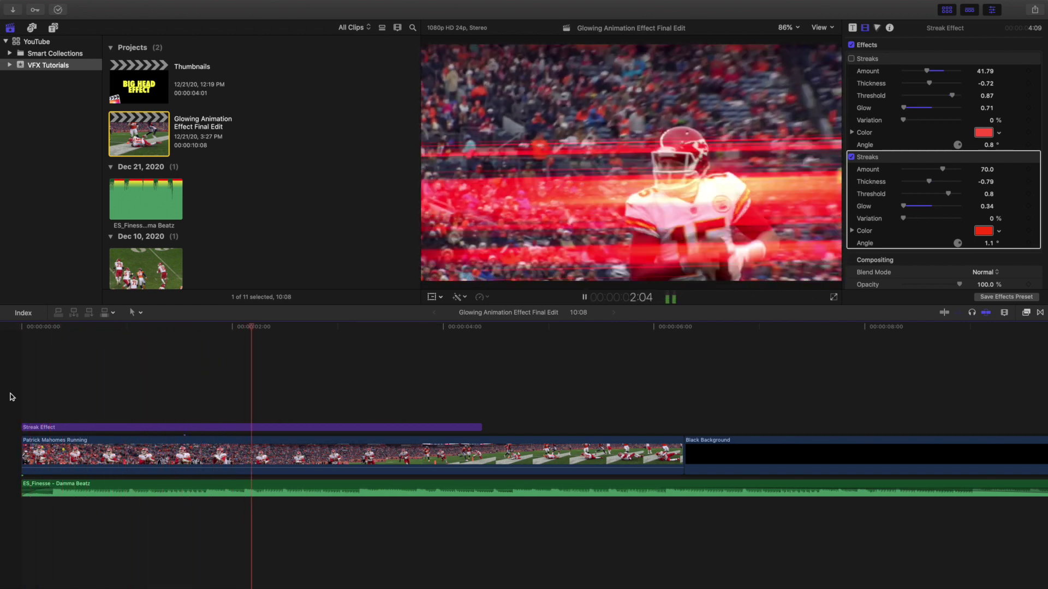
key("space")
key("Home")
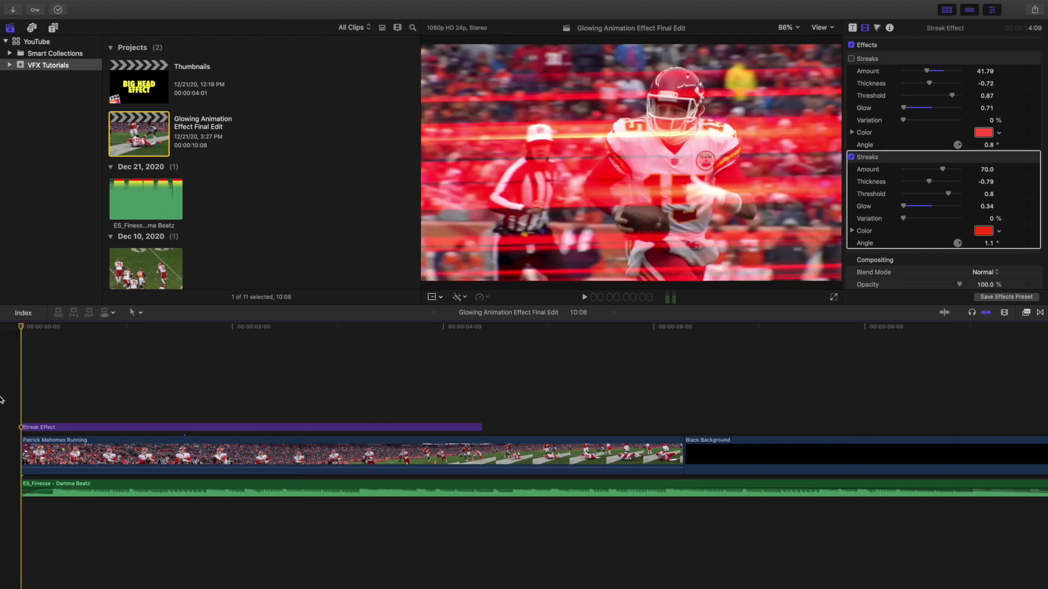
key("space")
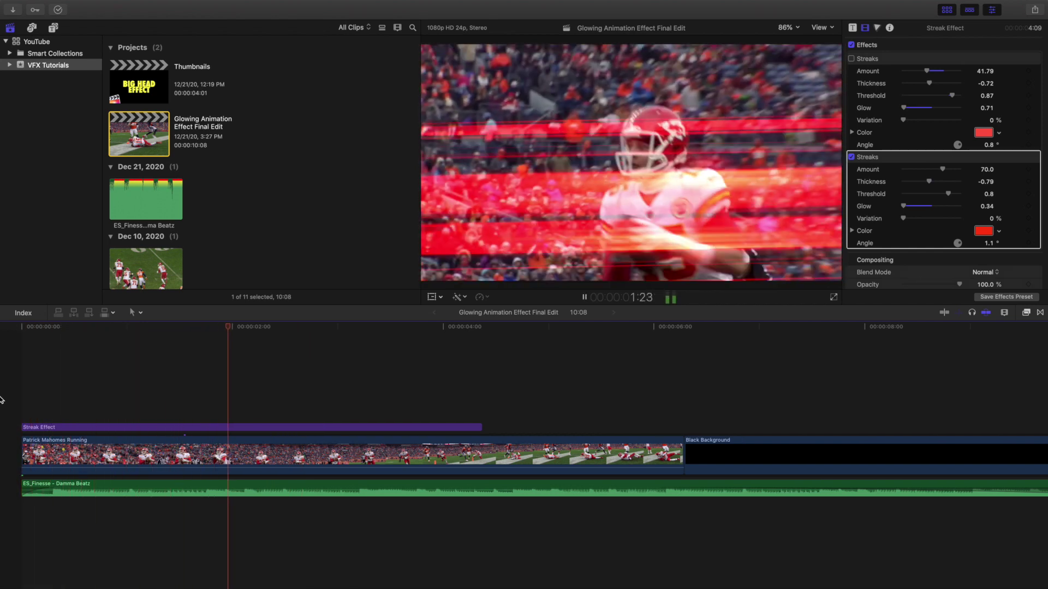
key("space")
key("Home")
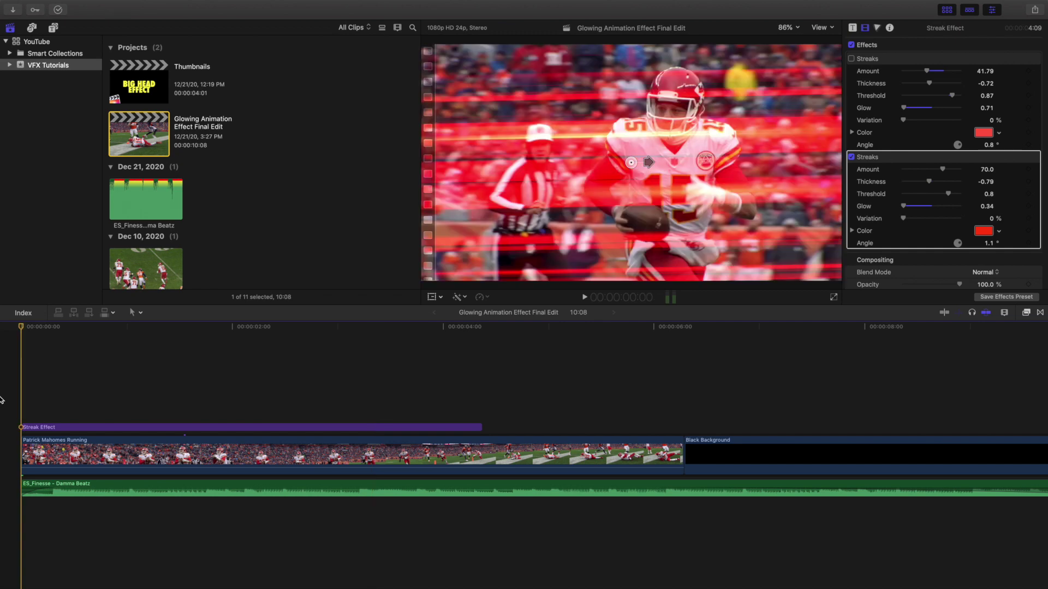
left_click(72, 427)
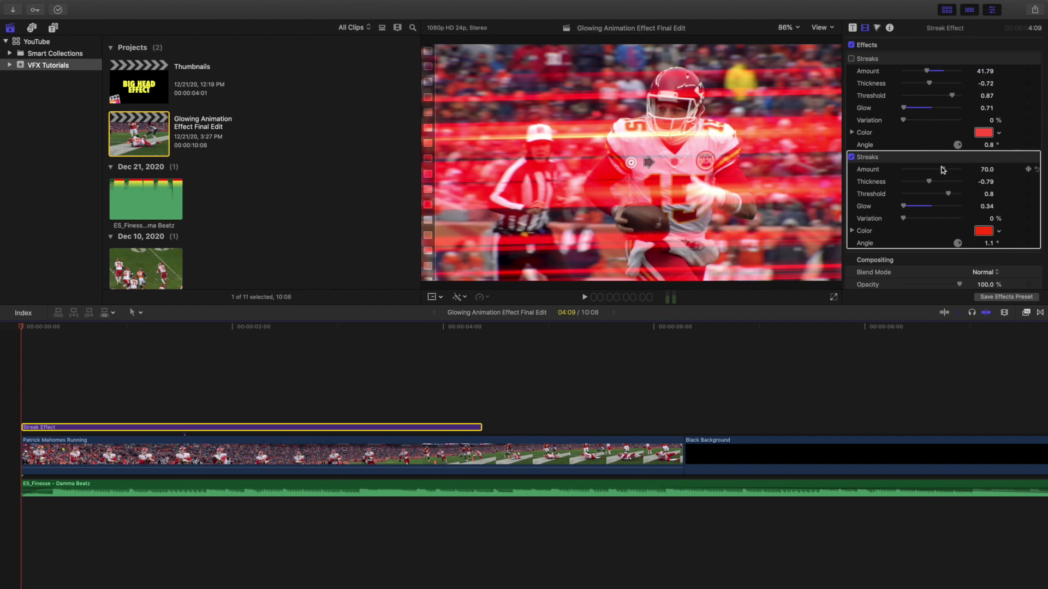
Lower the second Streaks Amount from 70 to 41.53 and play the clip to check the softer streaks
mouse_move(943, 169)
left_mouse_down()
mouse_move(966, 171)
mouse_move(813, 162)
mouse_move(926, 175)
left_mouse_up()
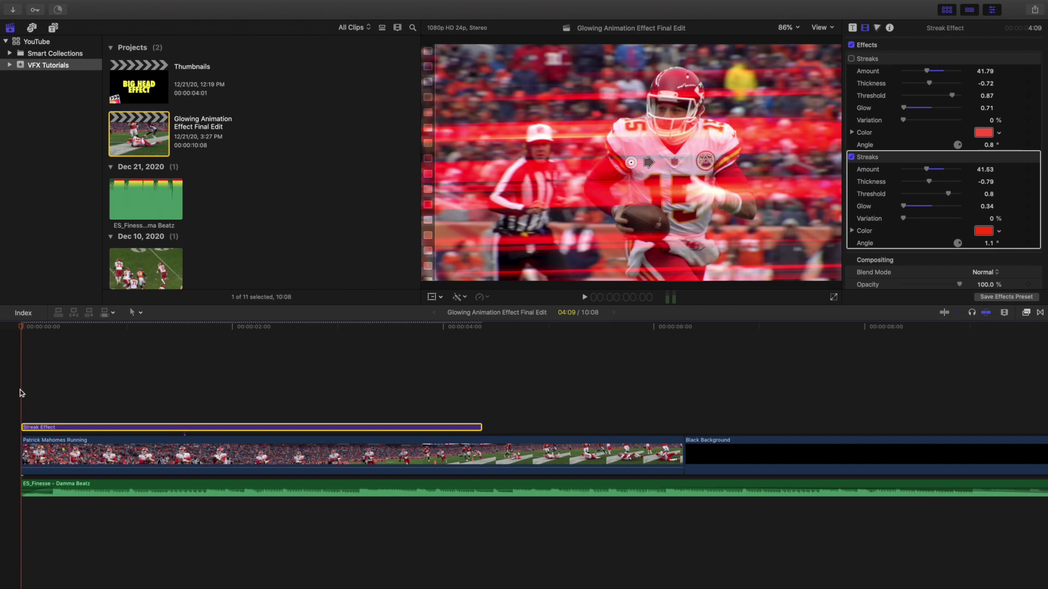
left_click(22, 393)
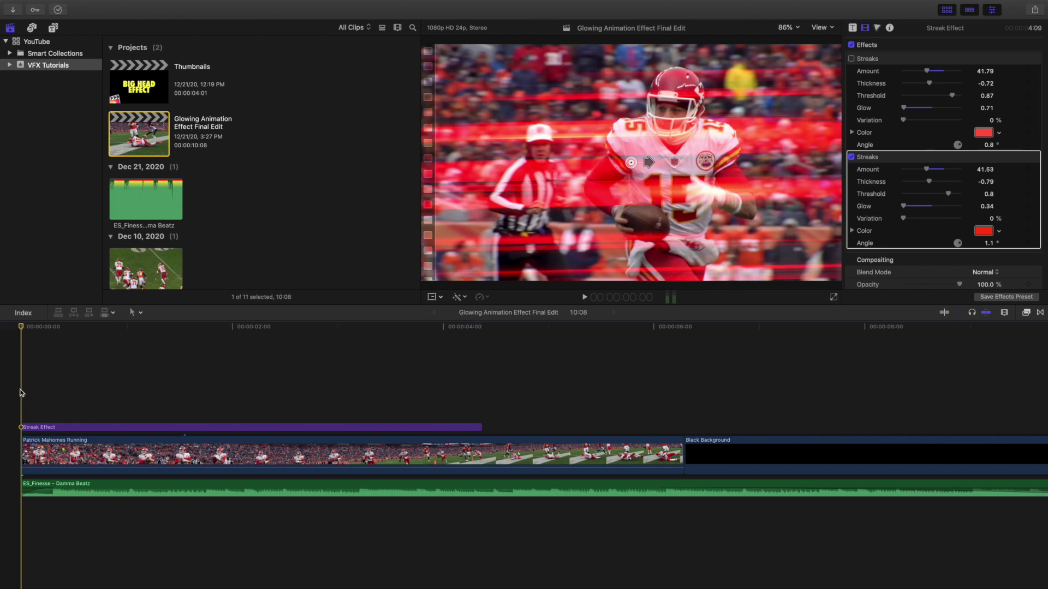
key("space")
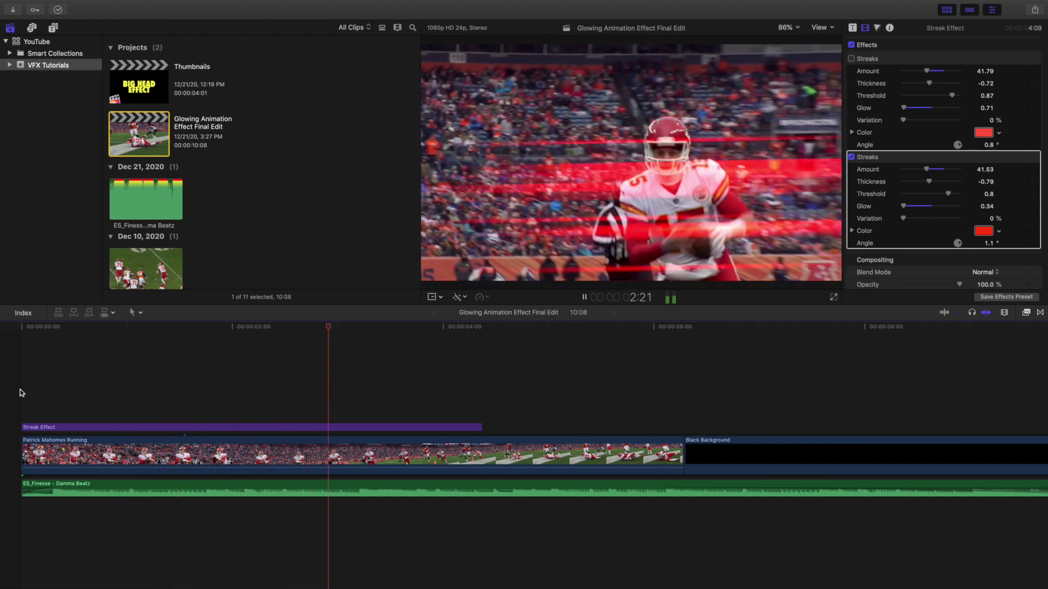
key("space")
left_click(10, 364)
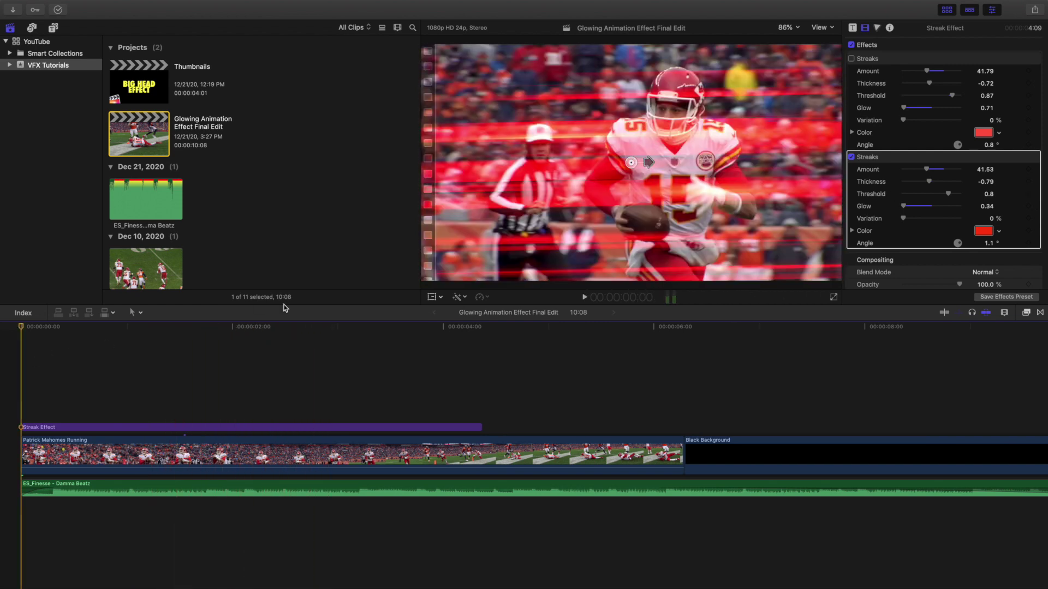
left_click(852, 156)
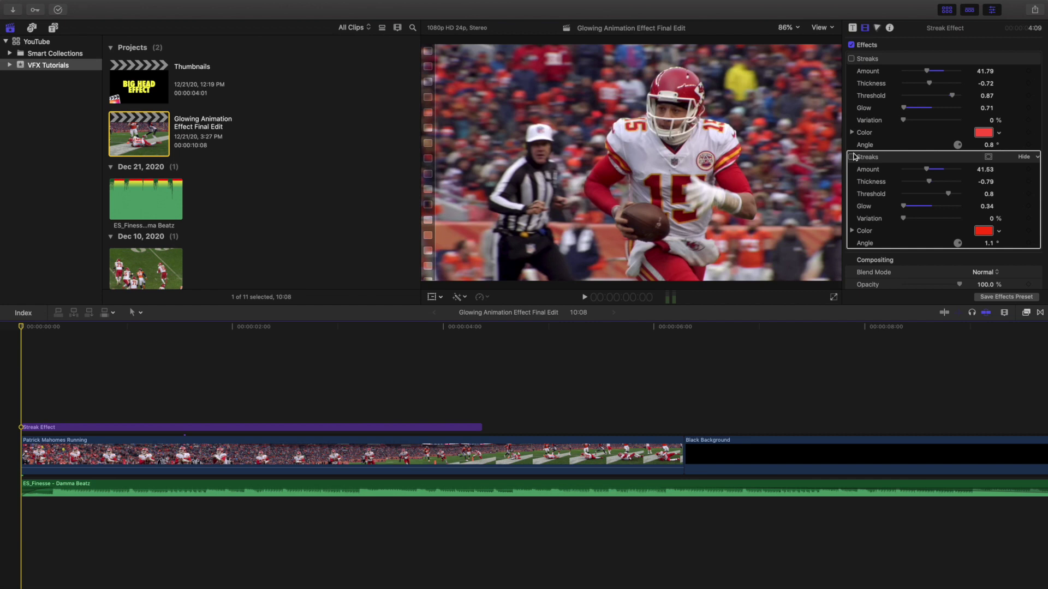
left_click(855, 61)
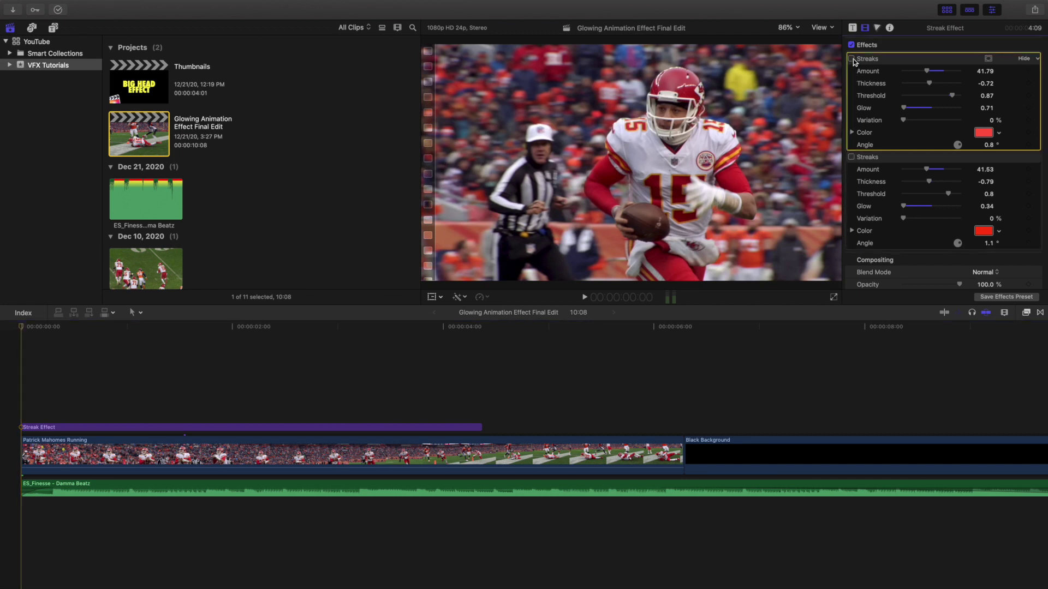
left_click(852, 59)
key("space")
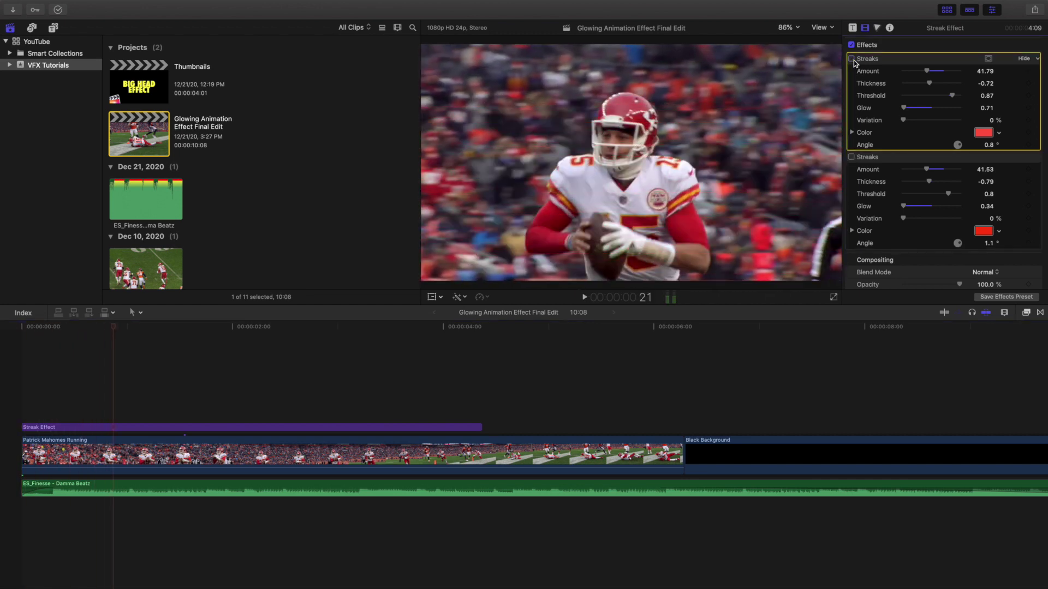
left_click(851, 156)
key("Home")
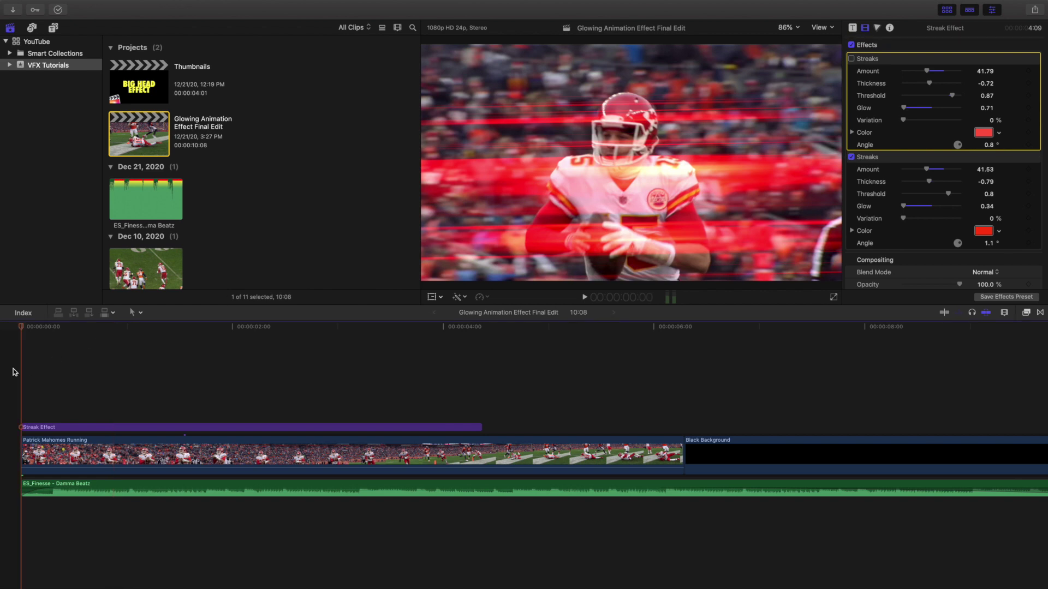
key("space")
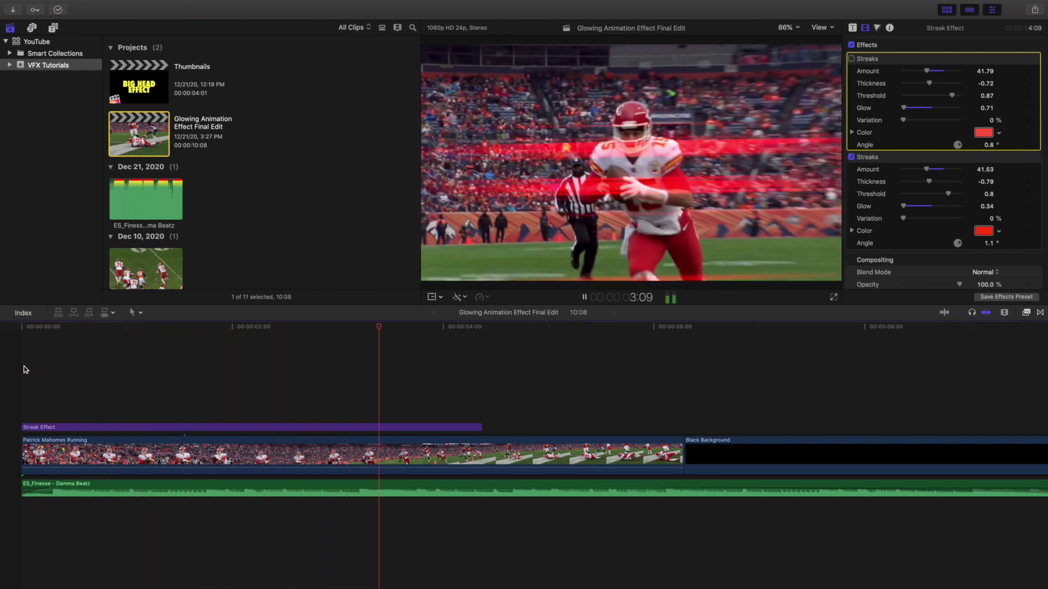
key("space")
key("Home")
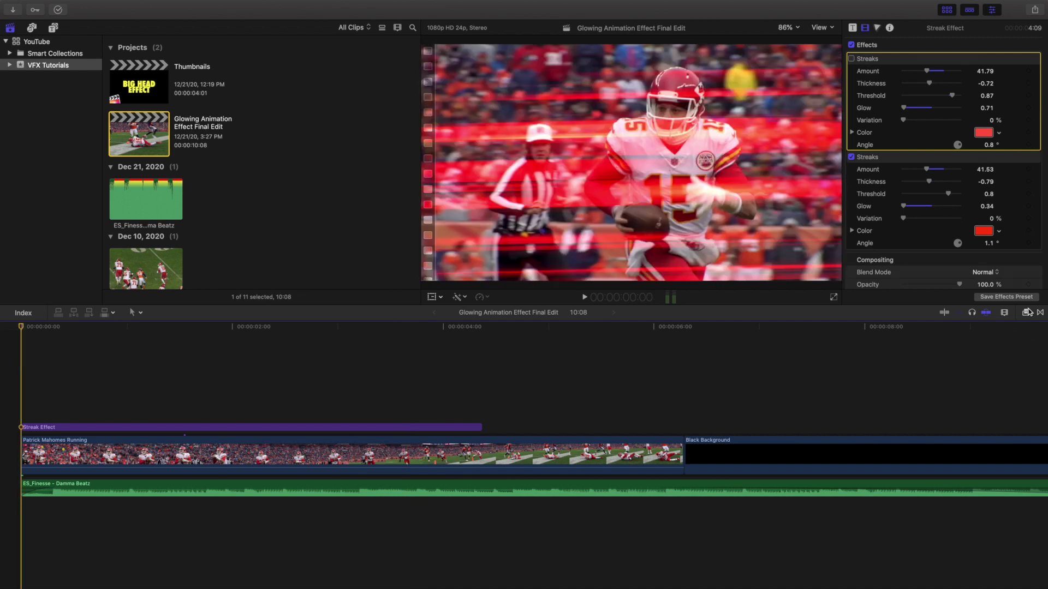
left_click(1028, 312)
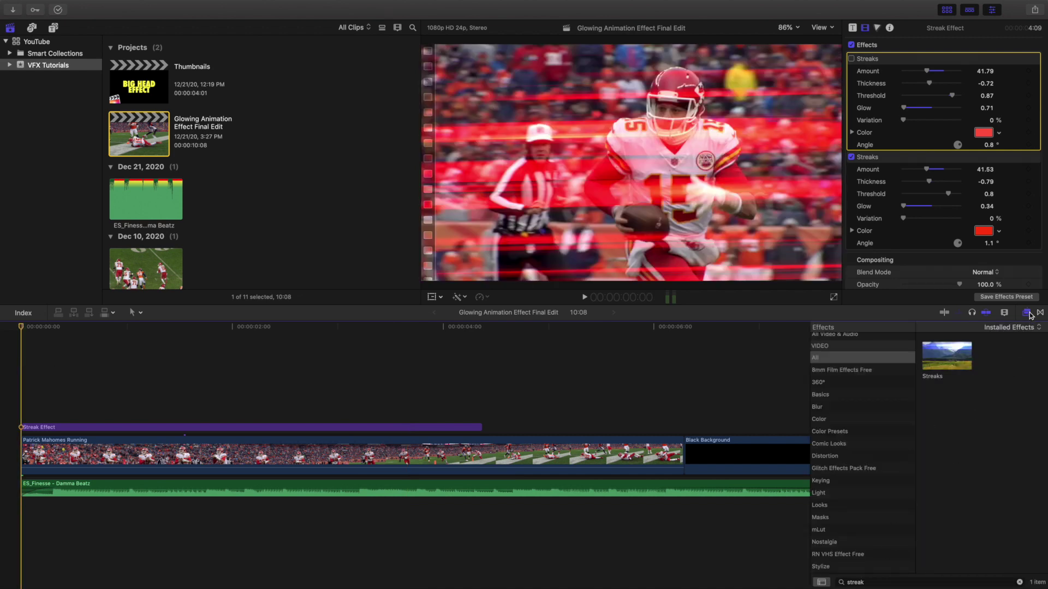
left_click(1029, 313)
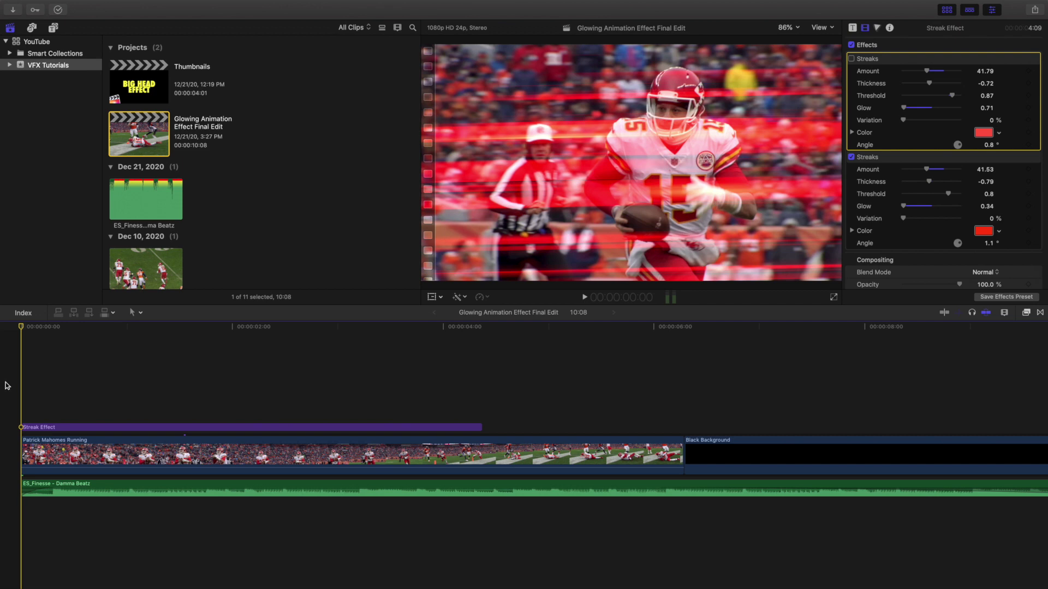
key("space")
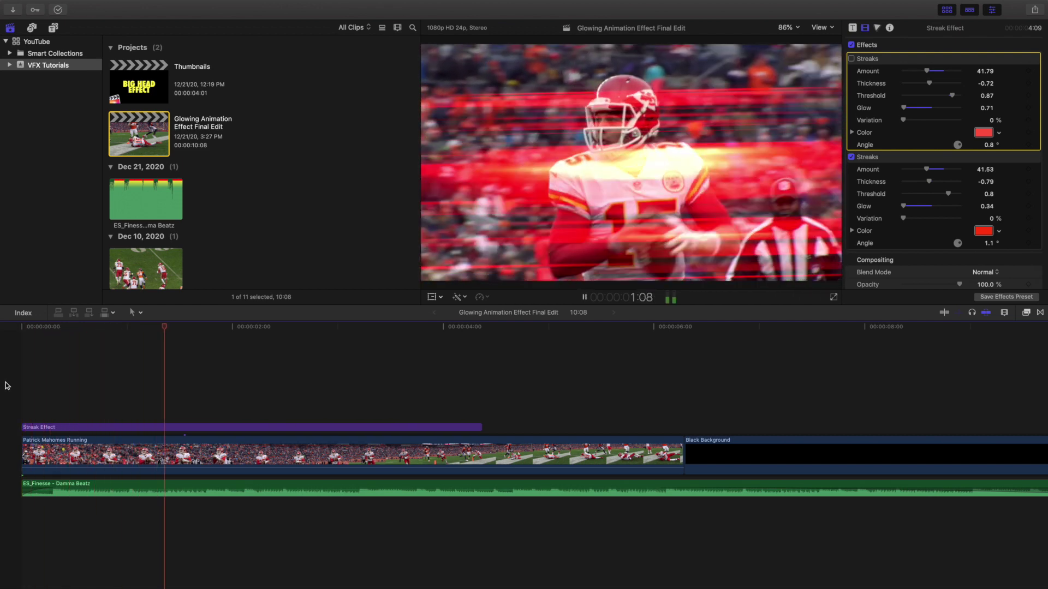